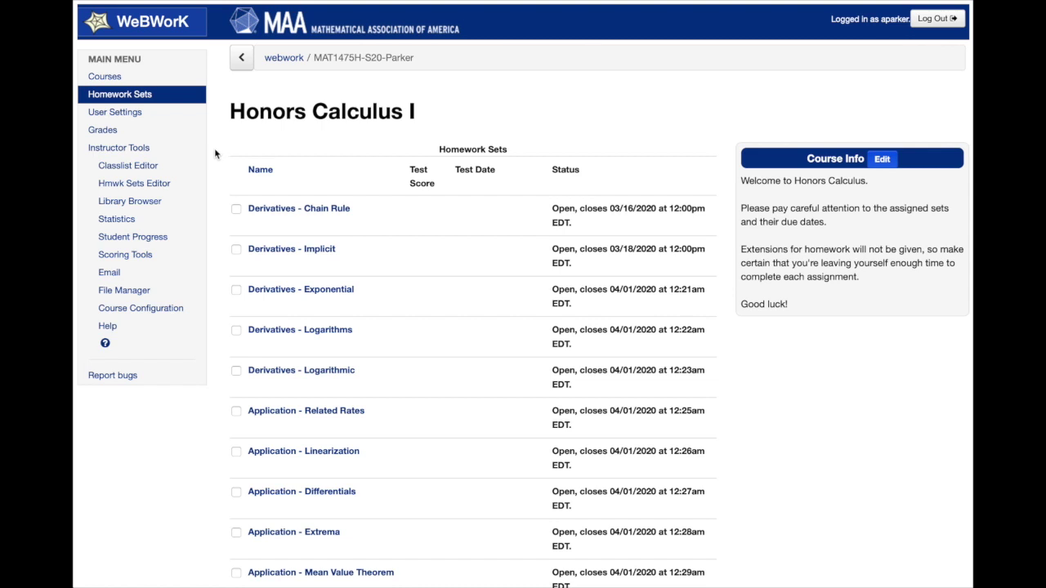
left_click(141, 172)
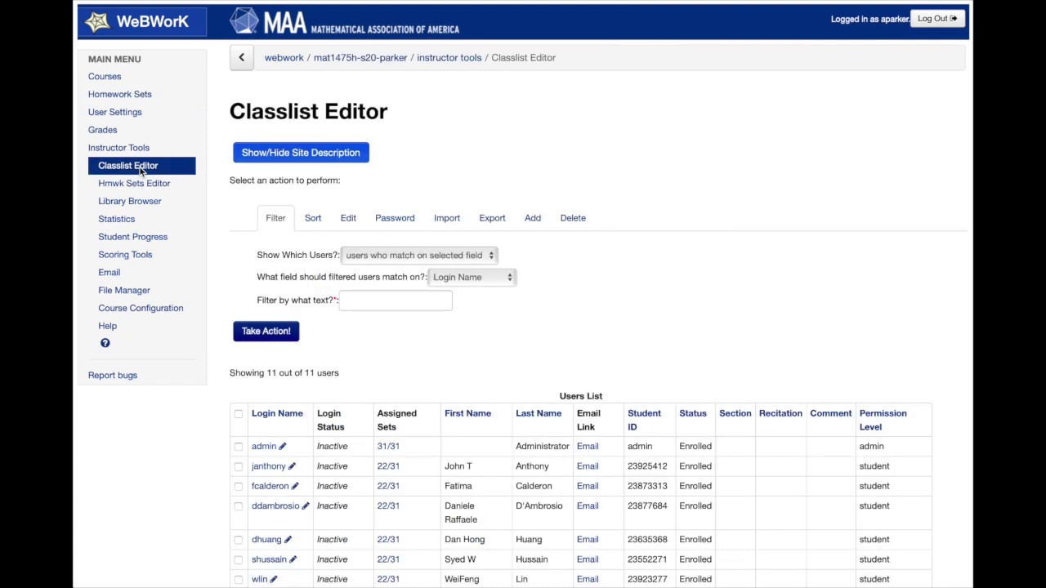
scroll(532, 225, "down", 2)
scroll(532, 228, "down", 2)
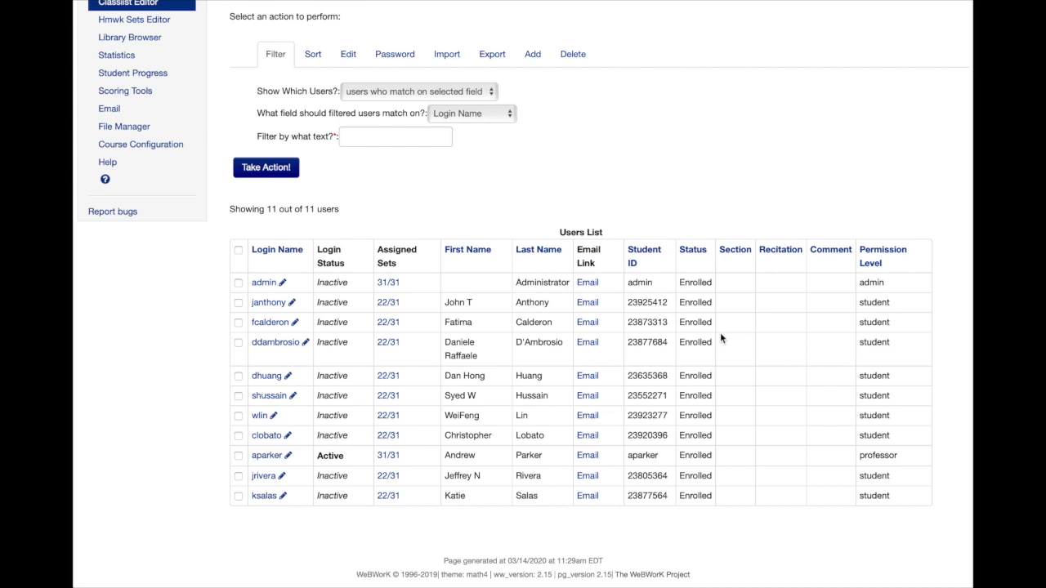
scroll(719, 332, "up", 4)
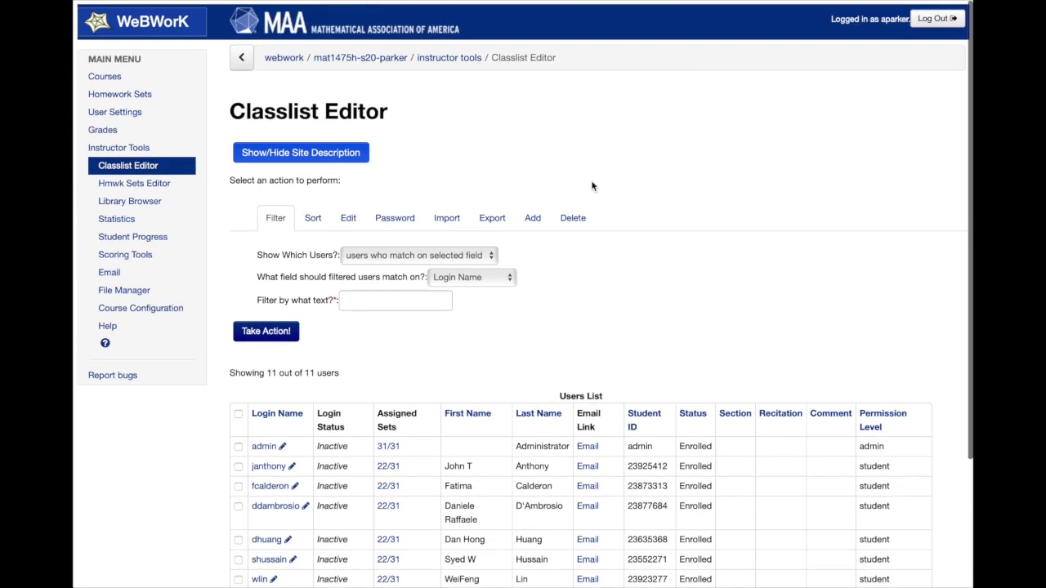
Open the Add Users form with one empty student entry row.
left_click(533, 222)
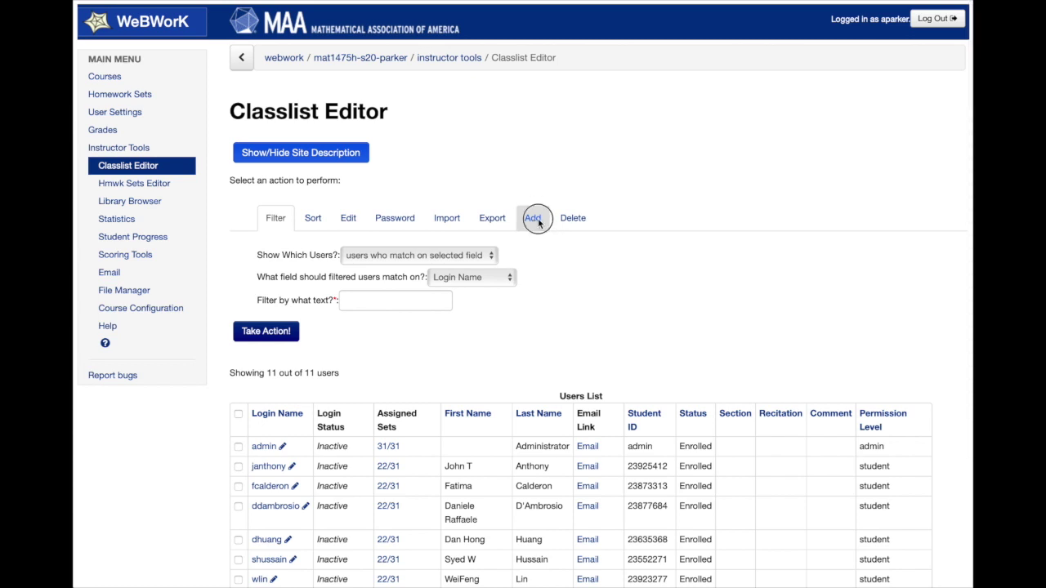
double_click(369, 256)
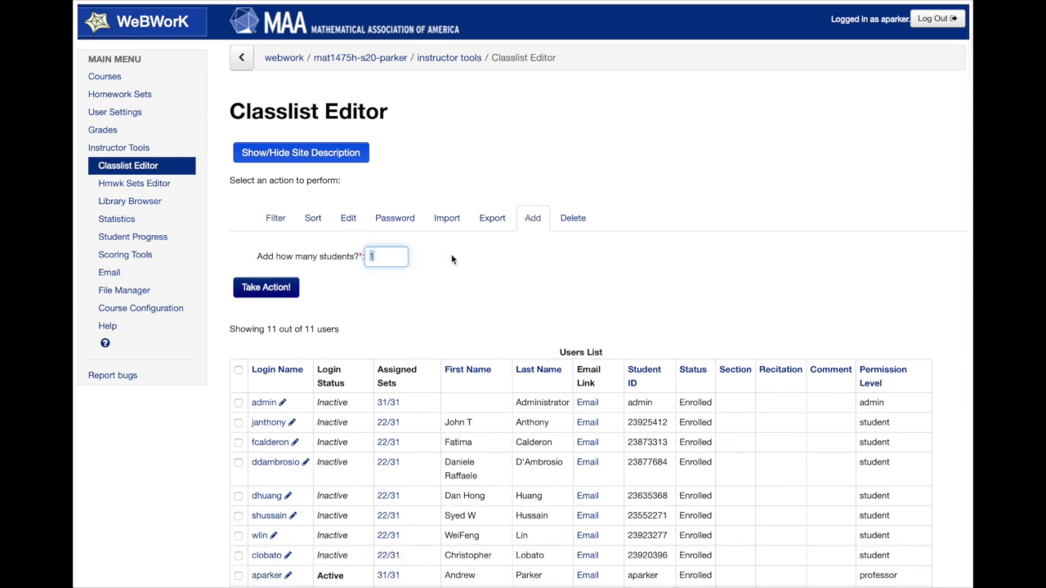
left_click(277, 292)
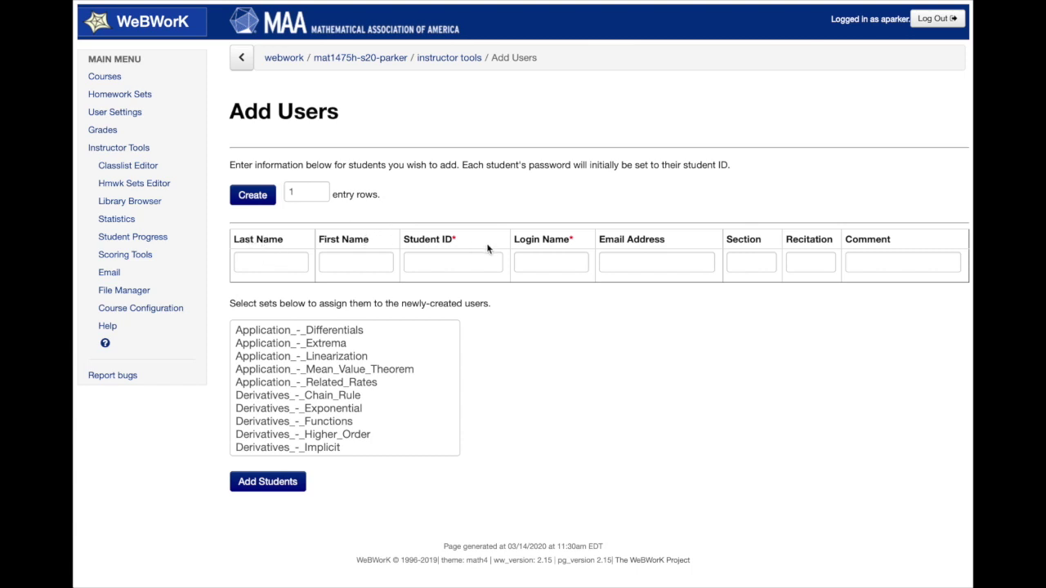
Enter the student's last name, first name and student ID in the entry row.
left_click(257, 261)
type("S")
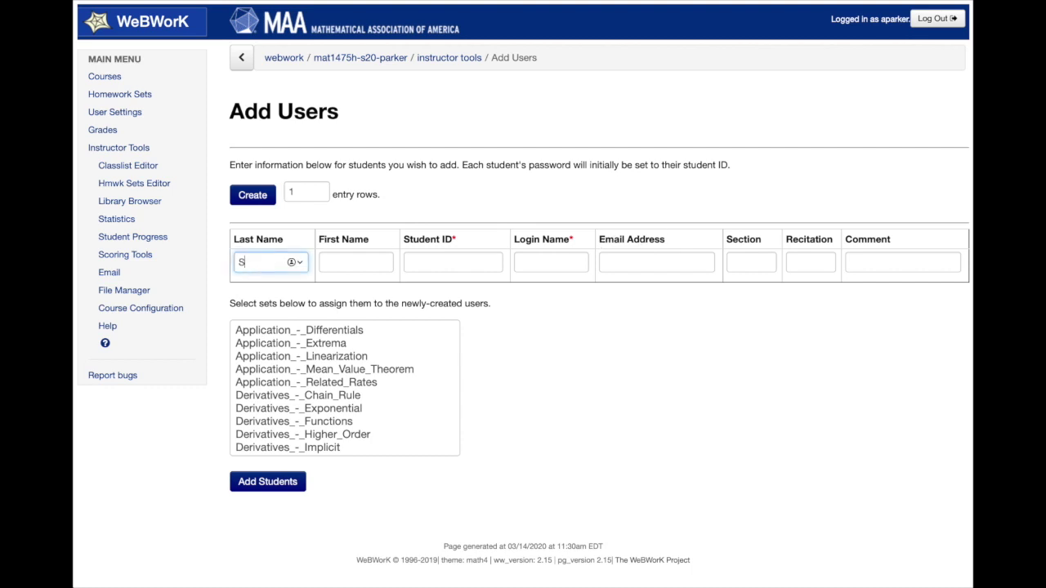
type("tudent")
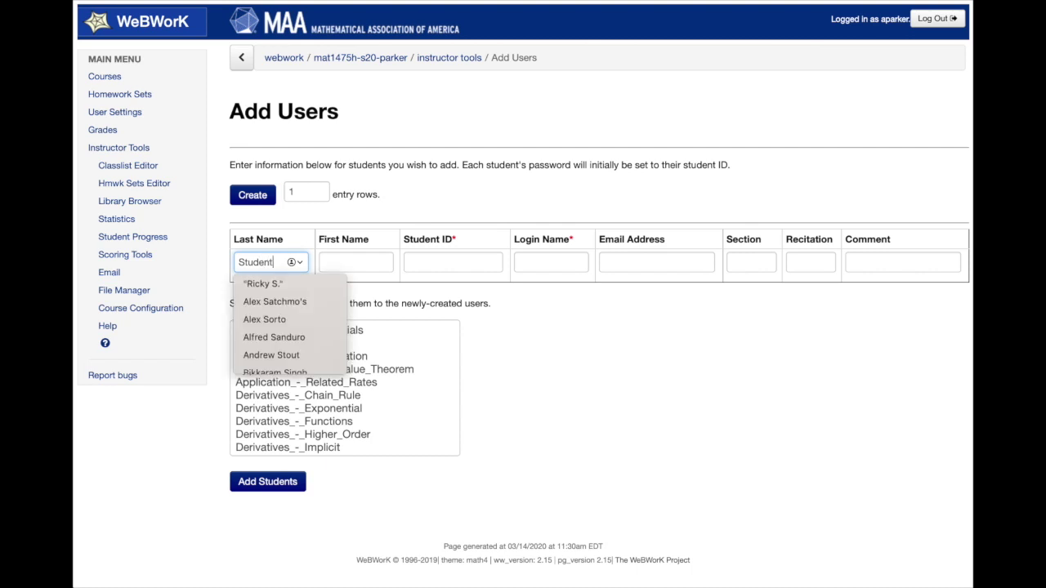
key("Tab")
type("Fake")
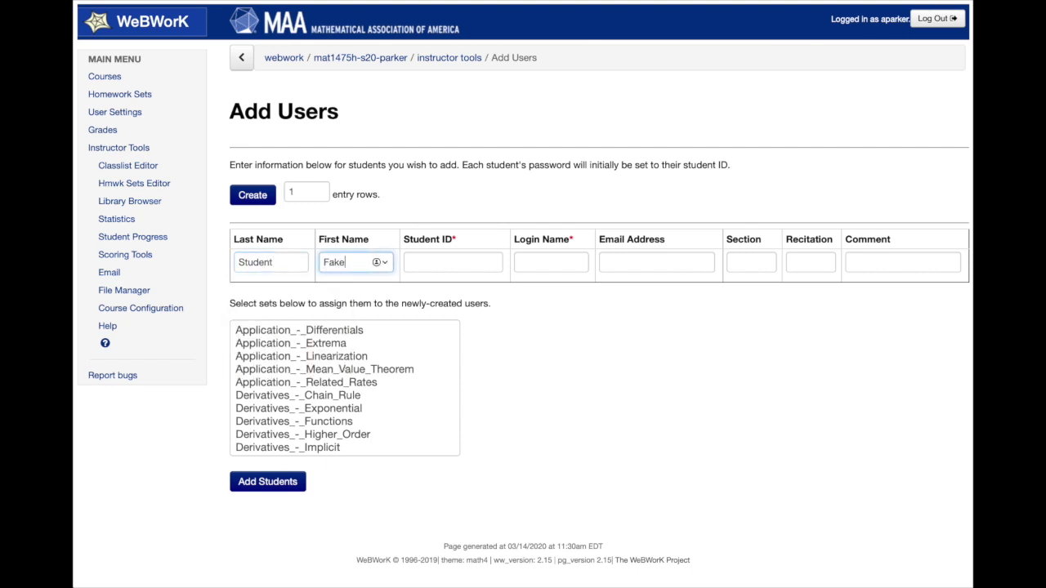
key("Tab")
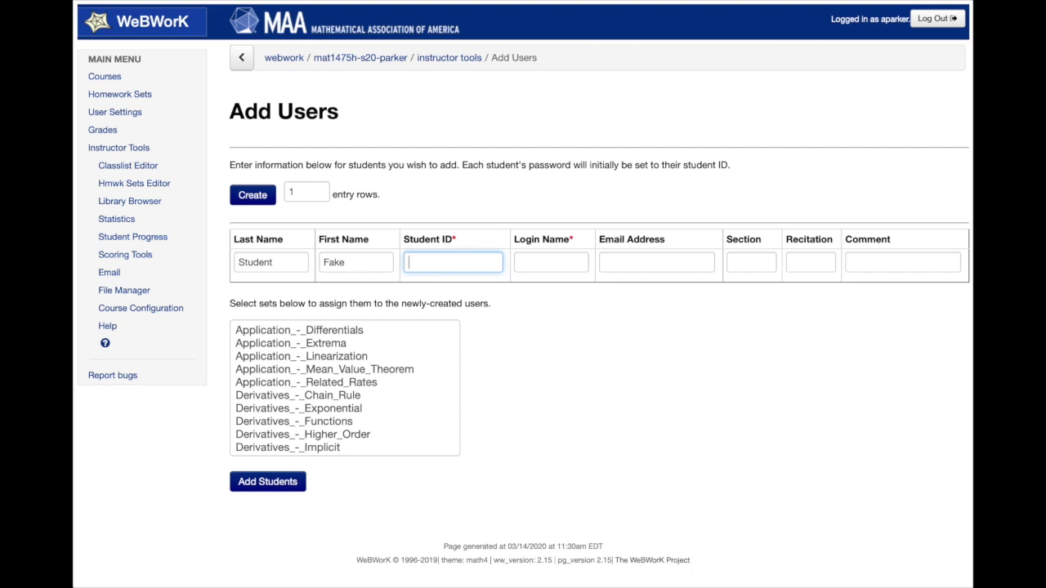
type("12345678")
Fill in the student's login name and e-mail address, correcting an e-mail typo.
key("Tab")
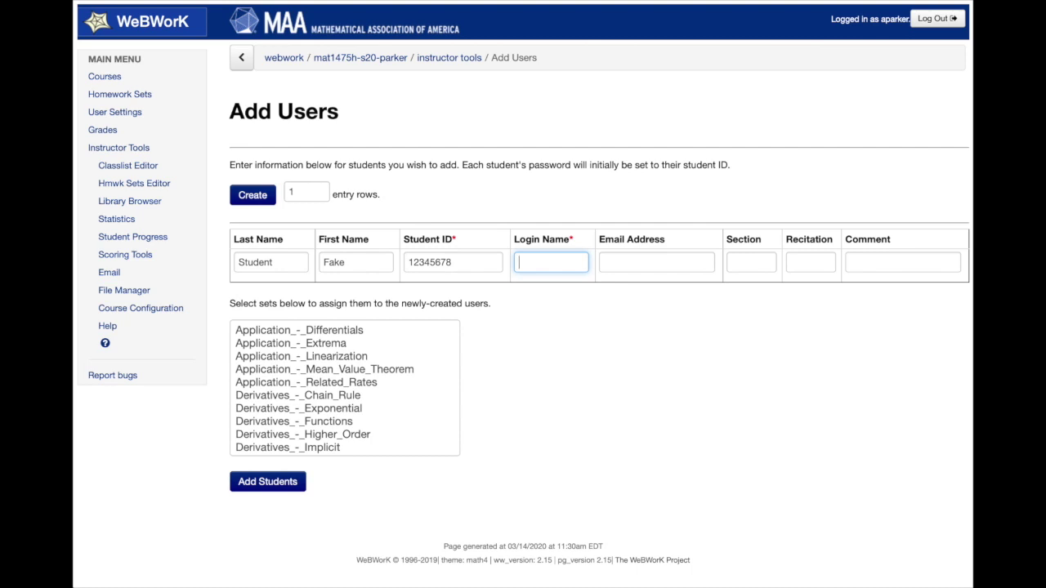
type("f")
type("student")
key("Tab")
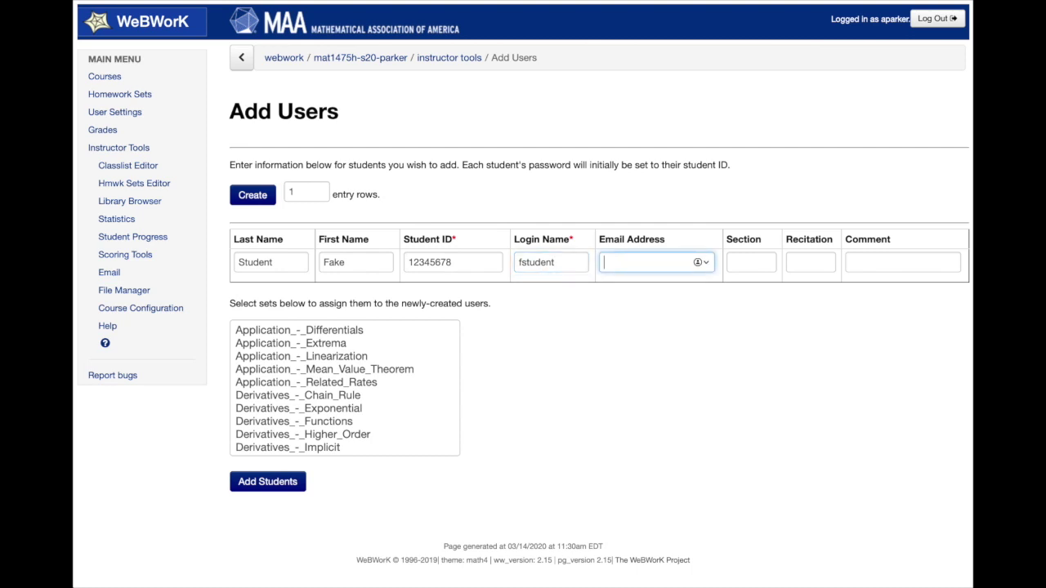
Assign sets Limits_-_Introduction through Limits_-_One-Sided, add the student, and return to the Classlist Editor.
scroll(360, 352, "down", 1)
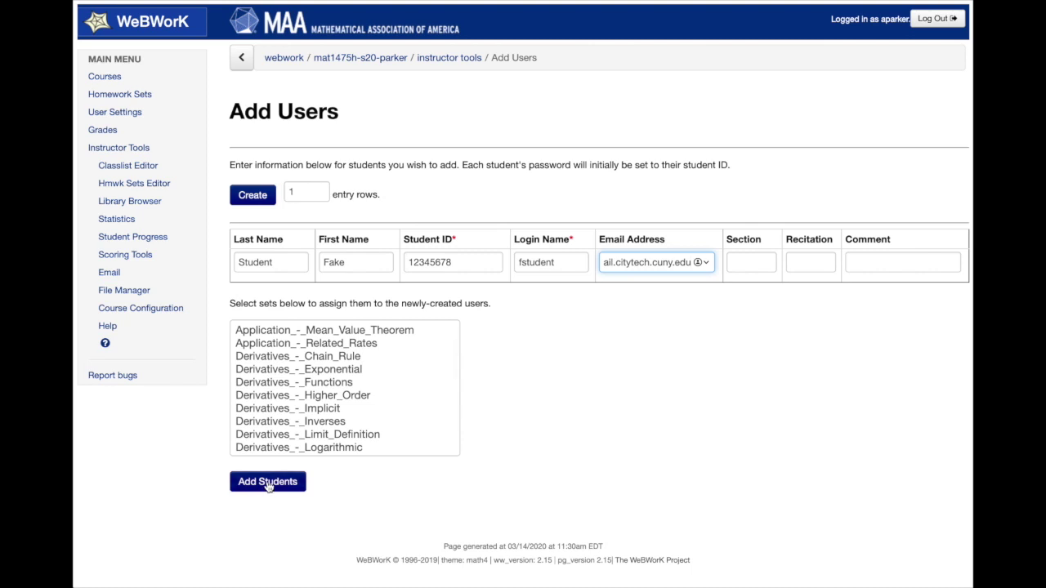
scroll(299, 375, "up", 3)
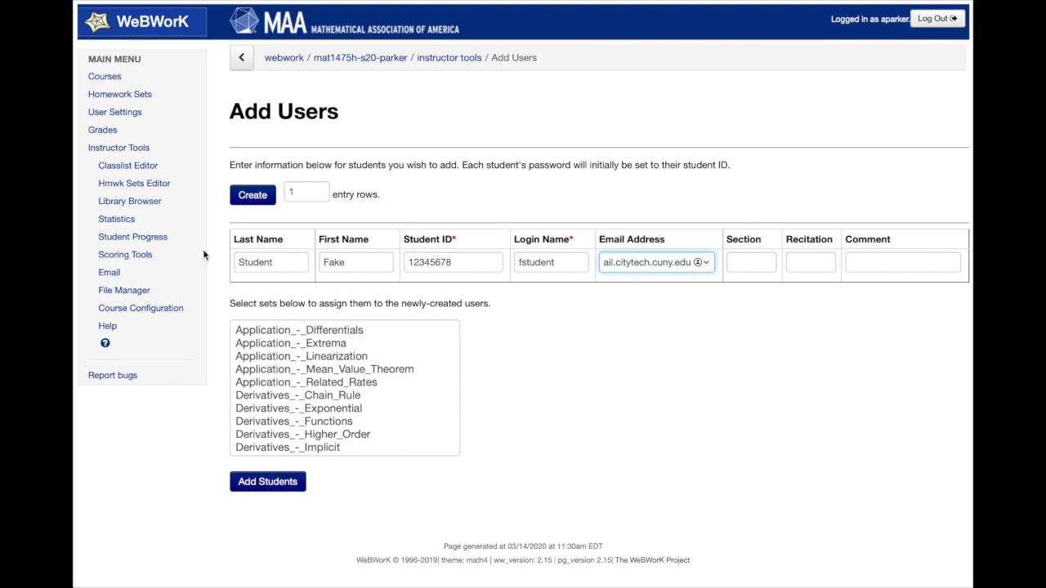
scroll(284, 381, "down", 3)
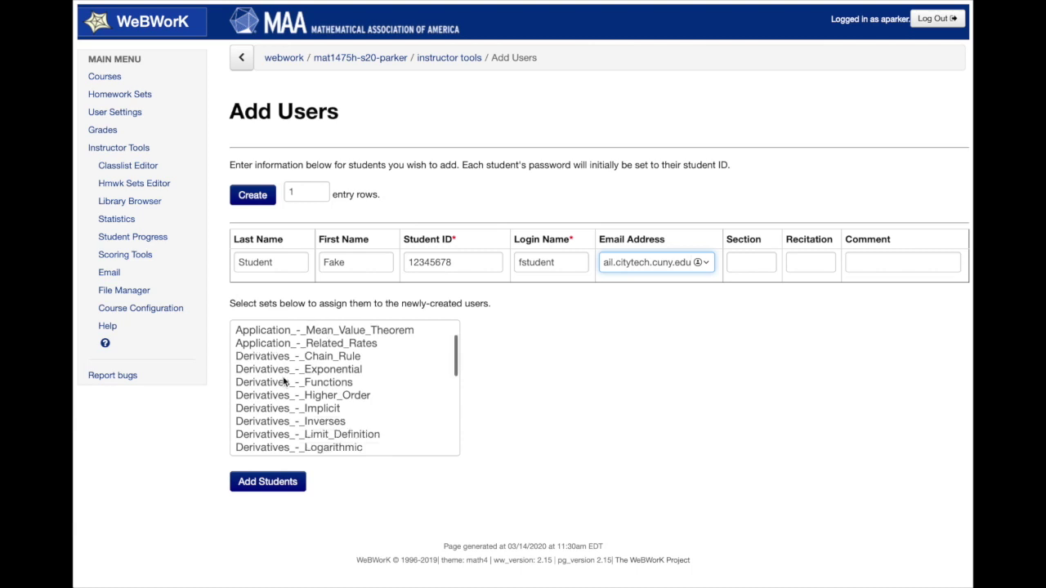
scroll(284, 381, "down", 6)
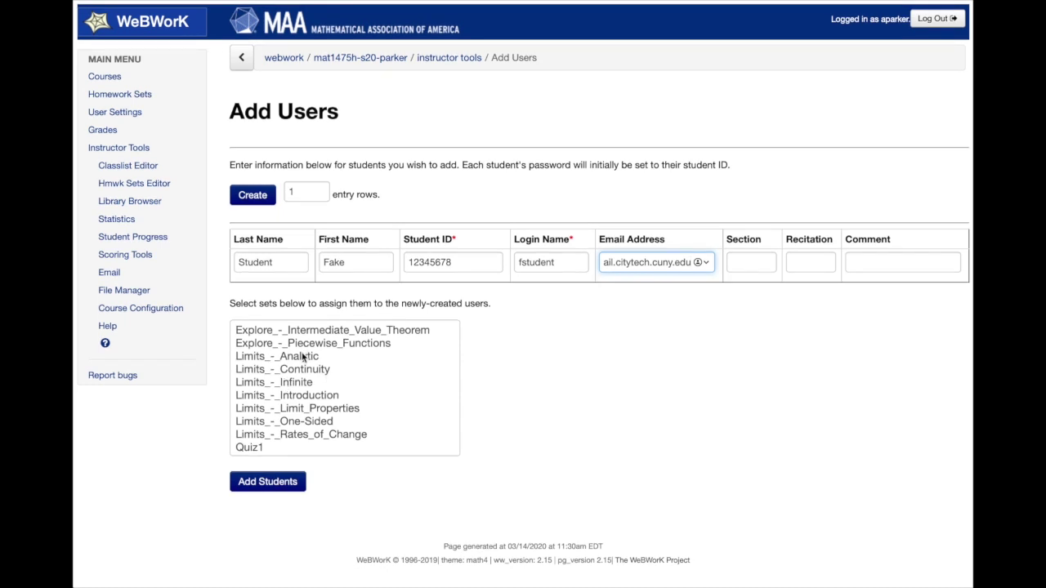
left_click(311, 400)
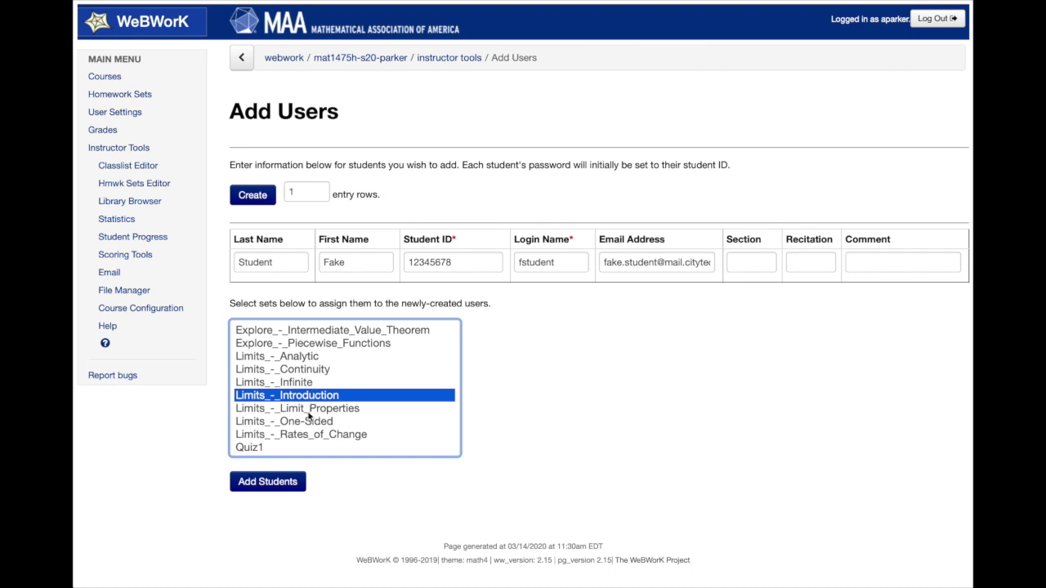
left_click(309, 424, "shift")
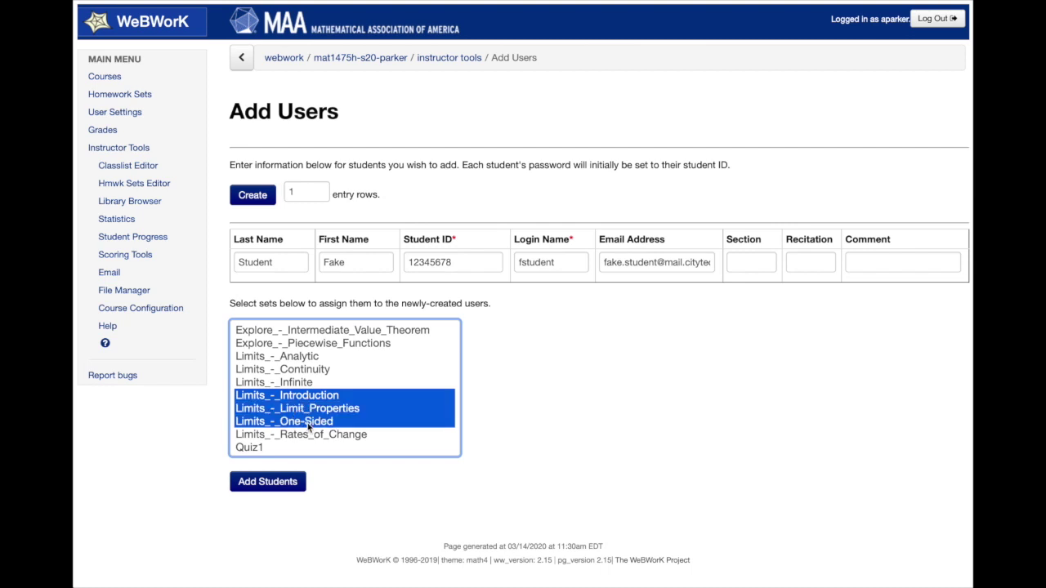
left_click(271, 483)
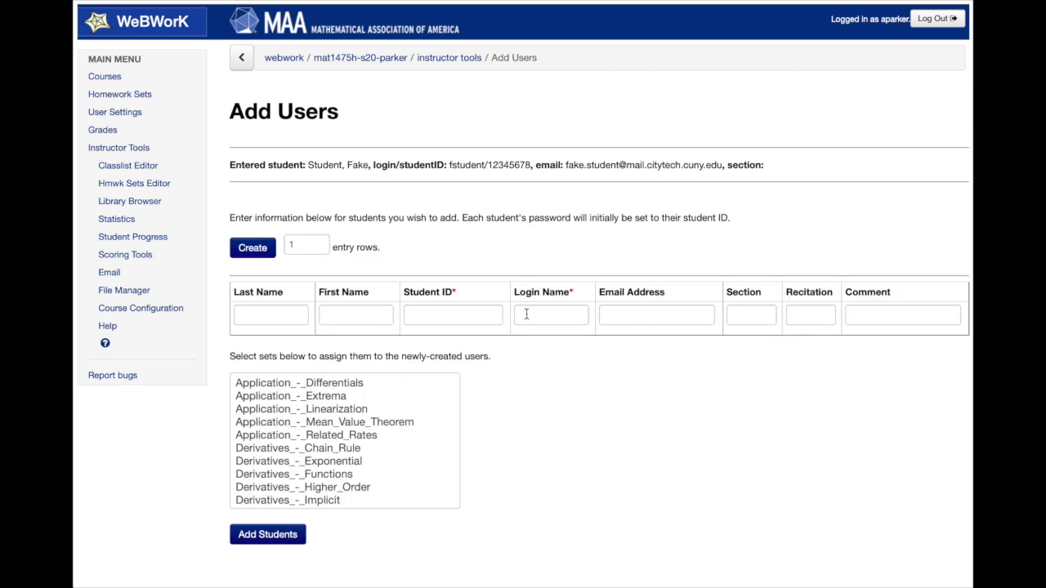
left_click_drag(259, 164, 750, 164)
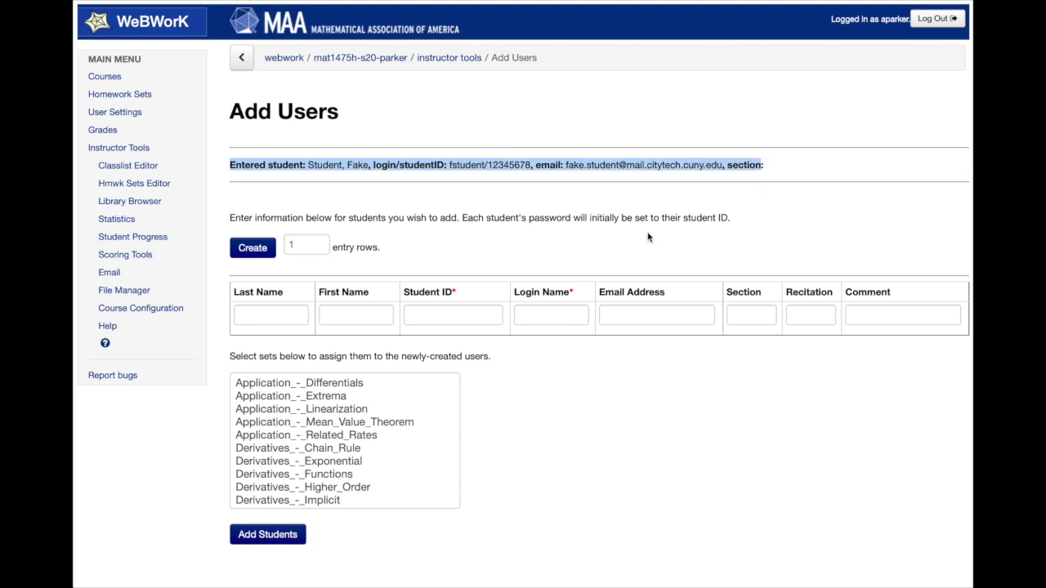
left_click(139, 170)
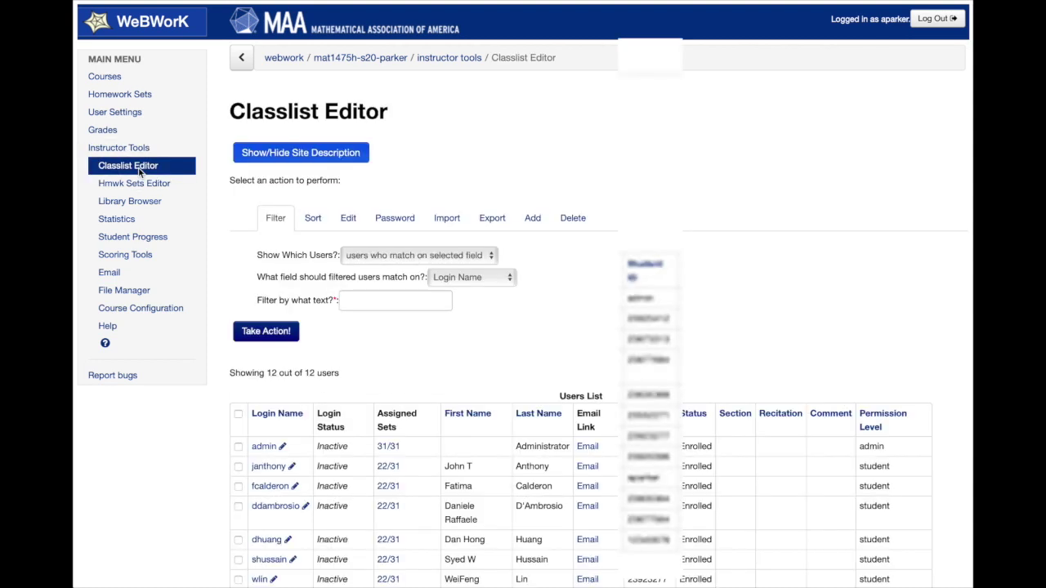
Scroll the Users List to confirm 12 users, with the new student holding 3/31 sets.
scroll(482, 298, "down", 3)
scroll(479, 298, "down", 1)
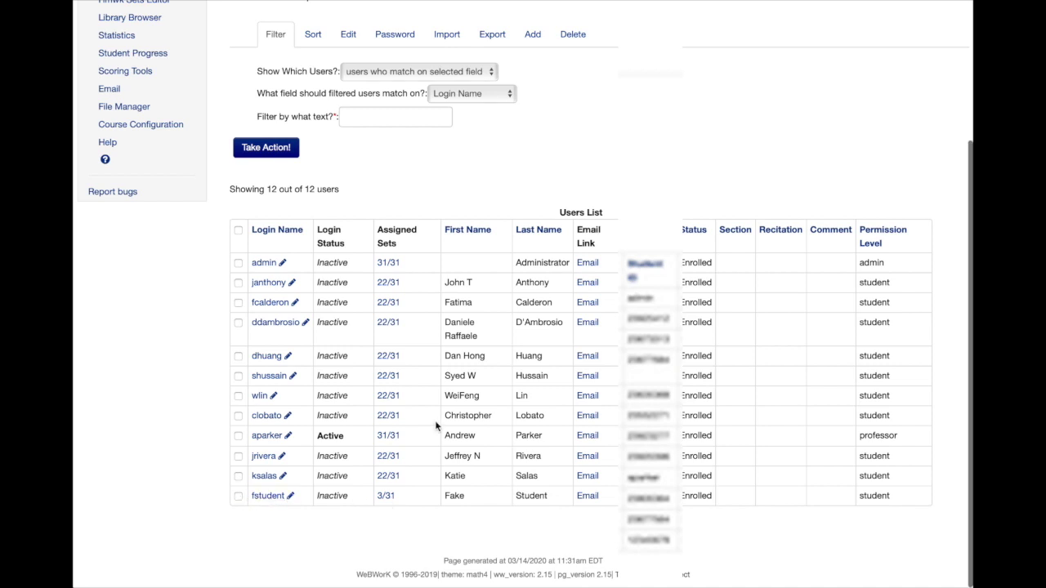
scroll(435, 426, "up", 1)
scroll(435, 426, "down", 1)
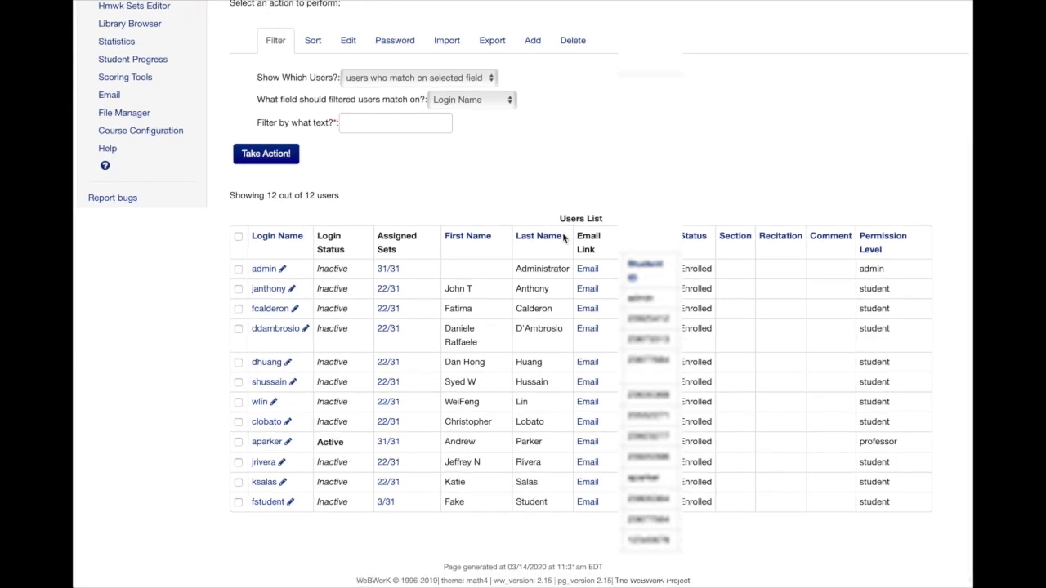
Bring up the new student's class list record in edit mode.
left_click(575, 39)
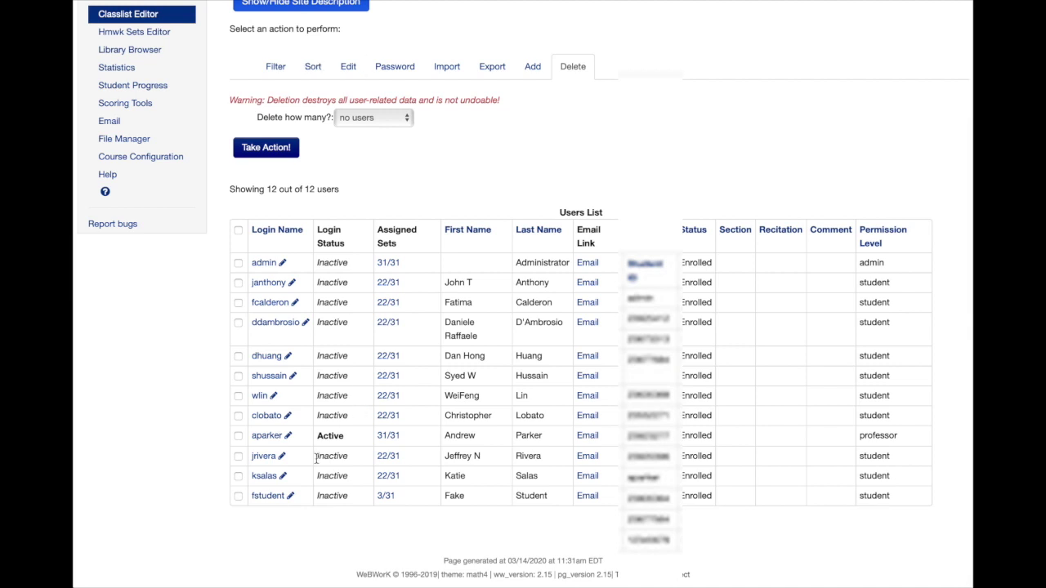
left_click(291, 498)
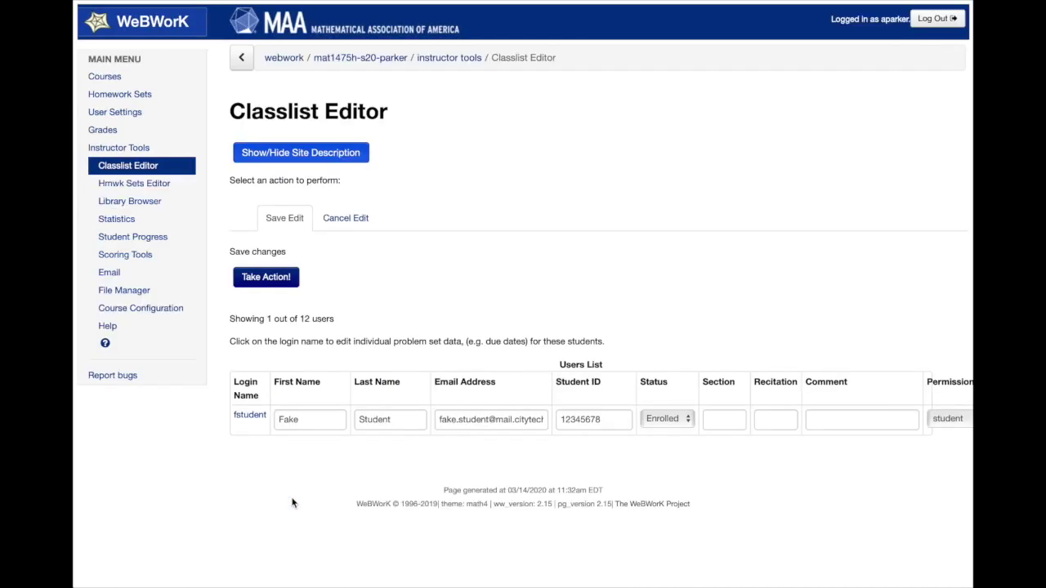
Set the student's status to Drop and save the edit.
left_click(664, 419)
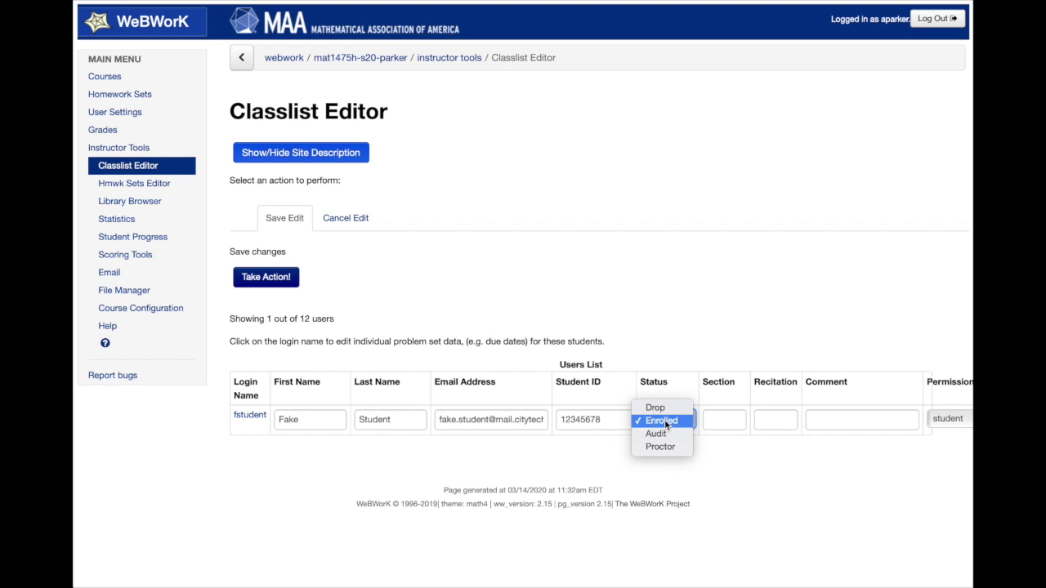
left_click(657, 408)
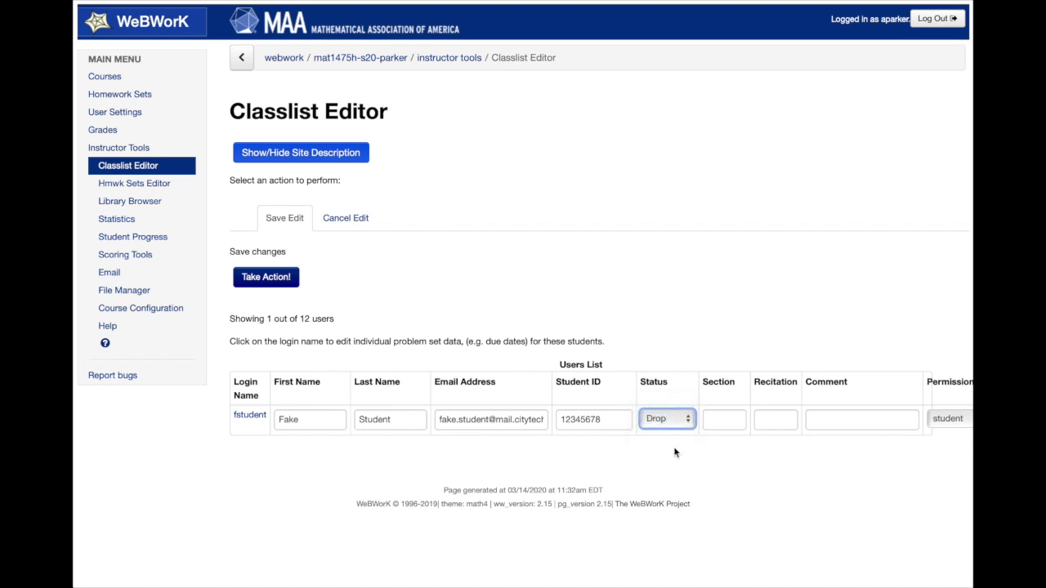
left_click(278, 278)
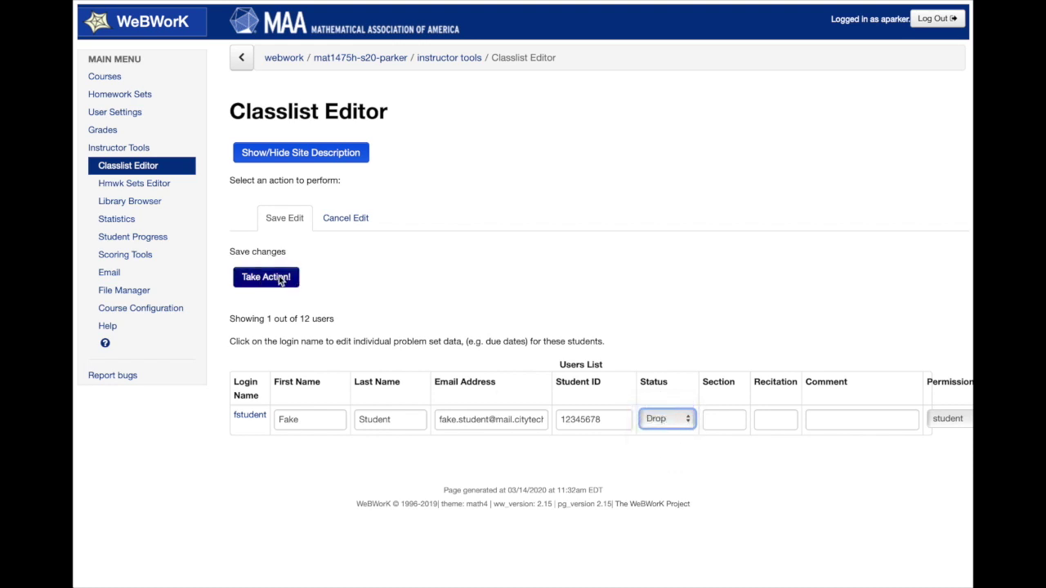